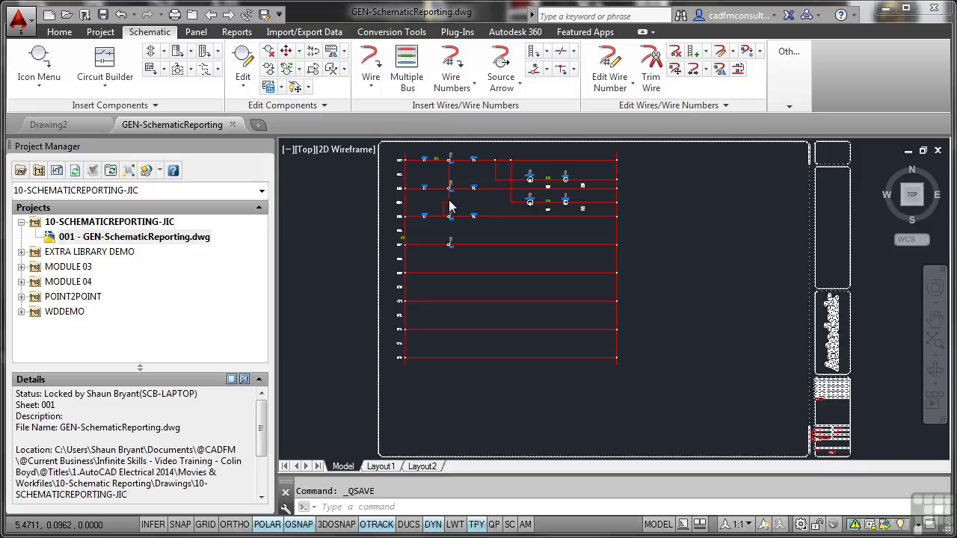
# - Generate a Component report on the active drawing, listing its 10 relay, motor and CR records
pyautogui.click(236, 32)
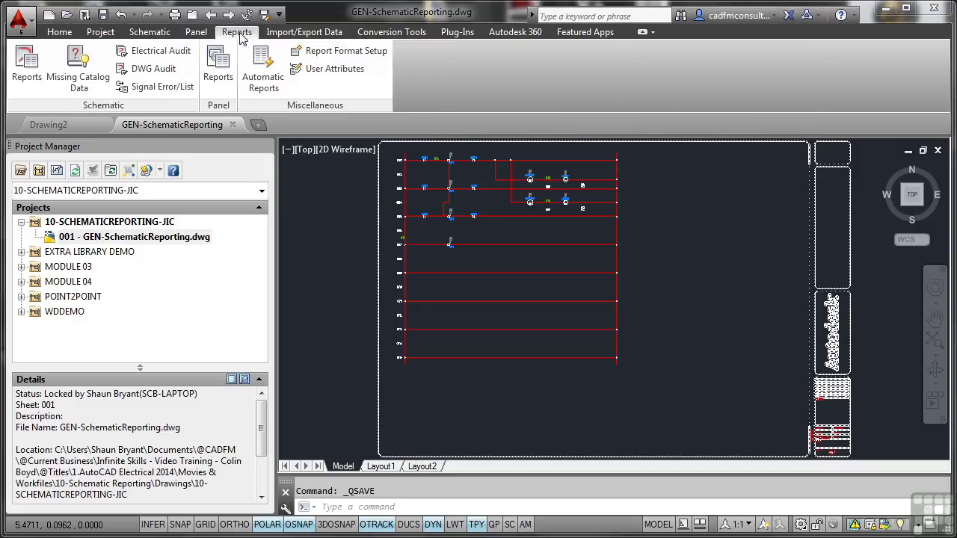
pyautogui.click(21, 70)
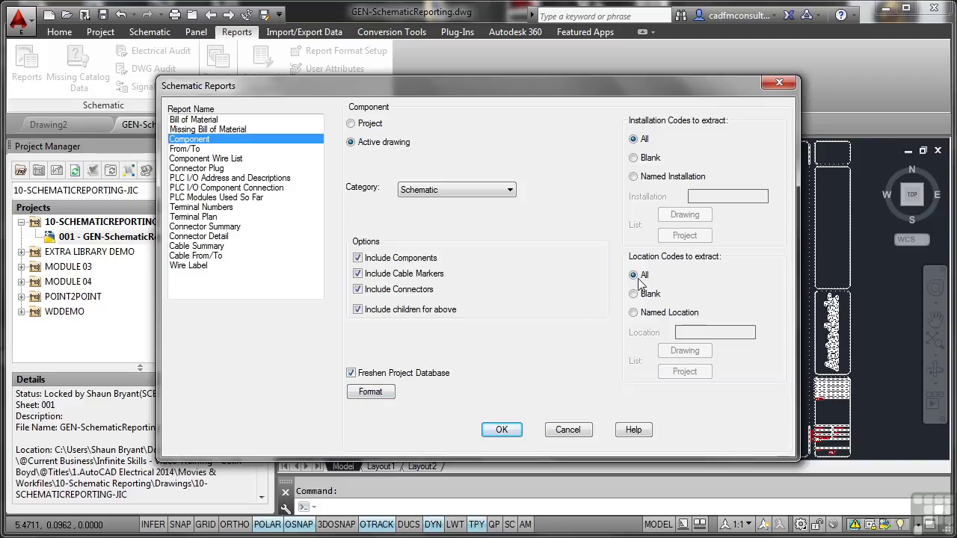
pyautogui.click(507, 432)
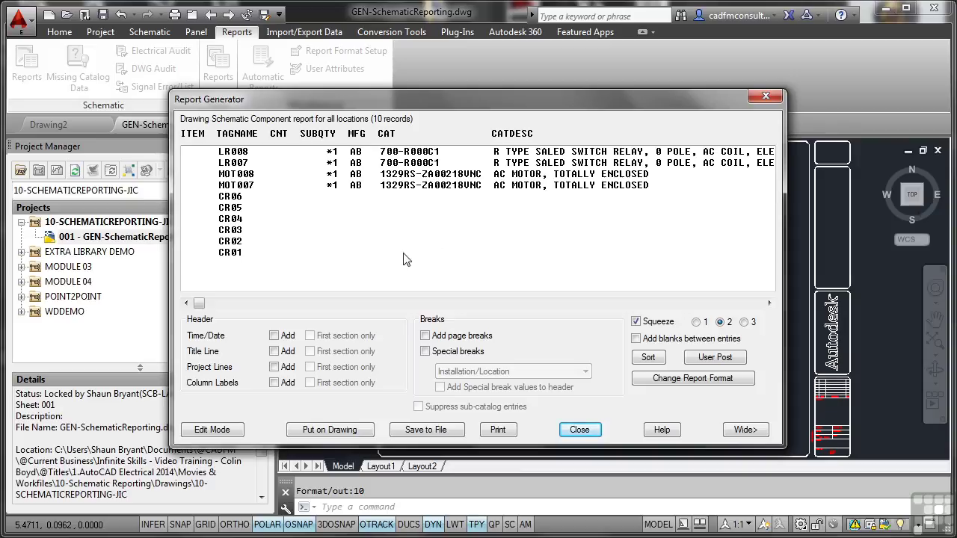
# - Add time/date, title line and column labels to the report header, then review all ten entries
pyautogui.click(273, 336)
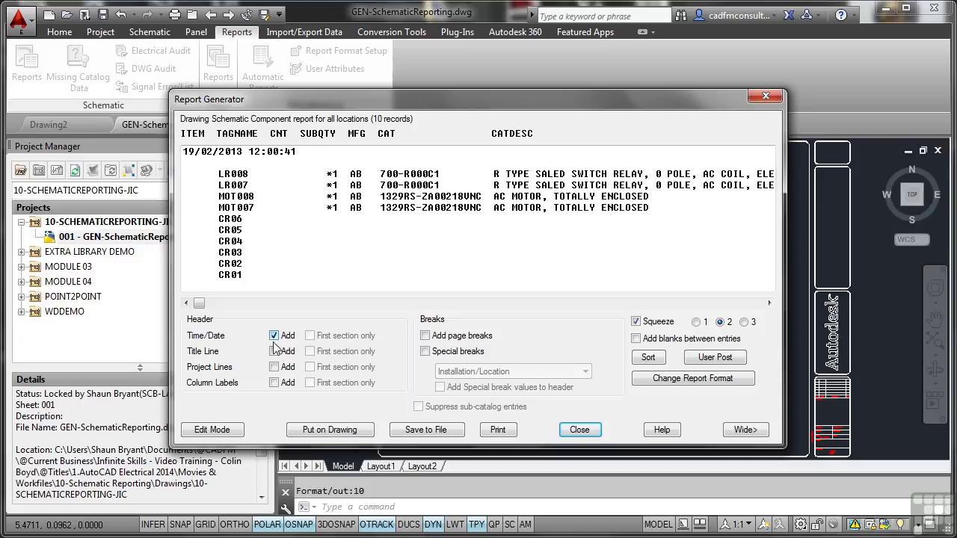
pyautogui.click(275, 367)
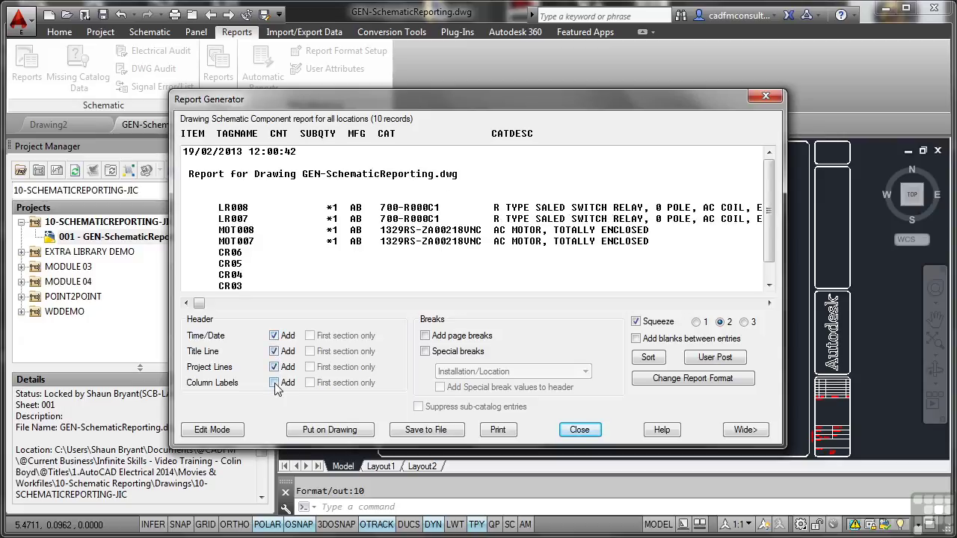
pyautogui.click(273, 383)
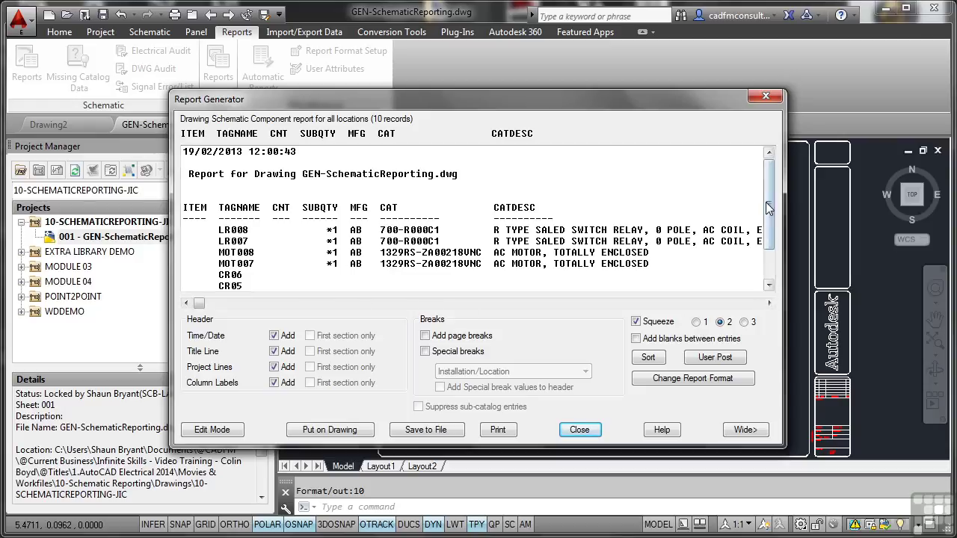
pyautogui.moveTo(769, 207); pyautogui.dragTo(770, 239)
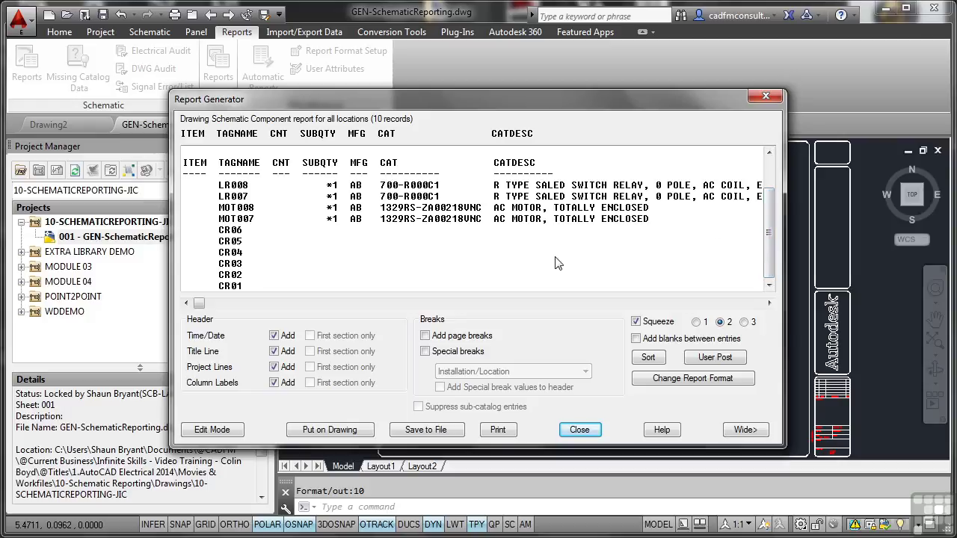
# - Set up the report as a drawing table including date, project information and title line
pyautogui.click(346, 432)
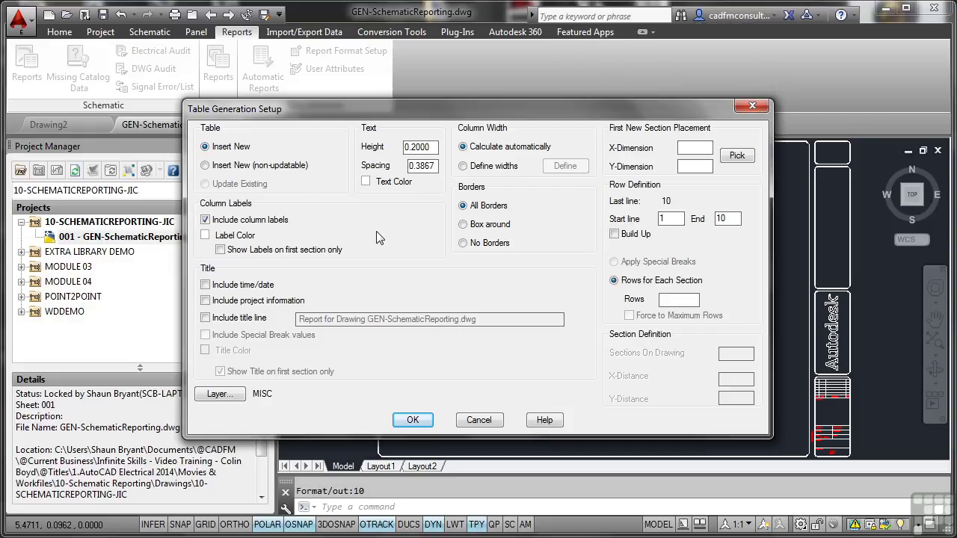
pyautogui.click(205, 284)
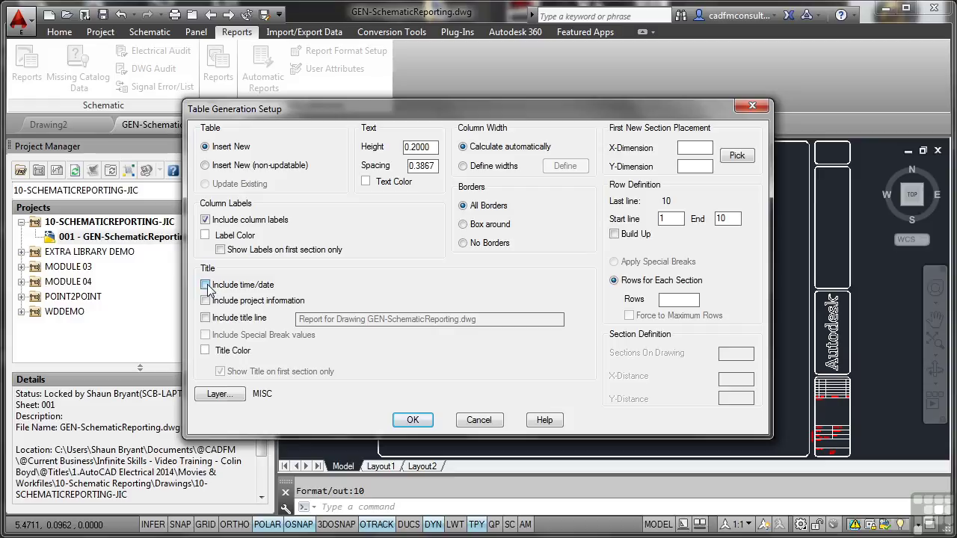
pyautogui.click(206, 302)
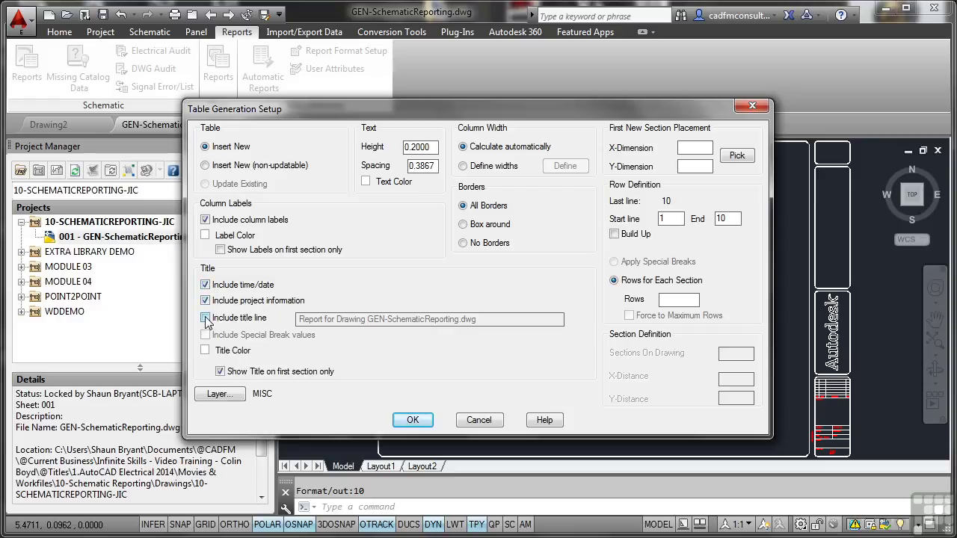
pyautogui.click(206, 318)
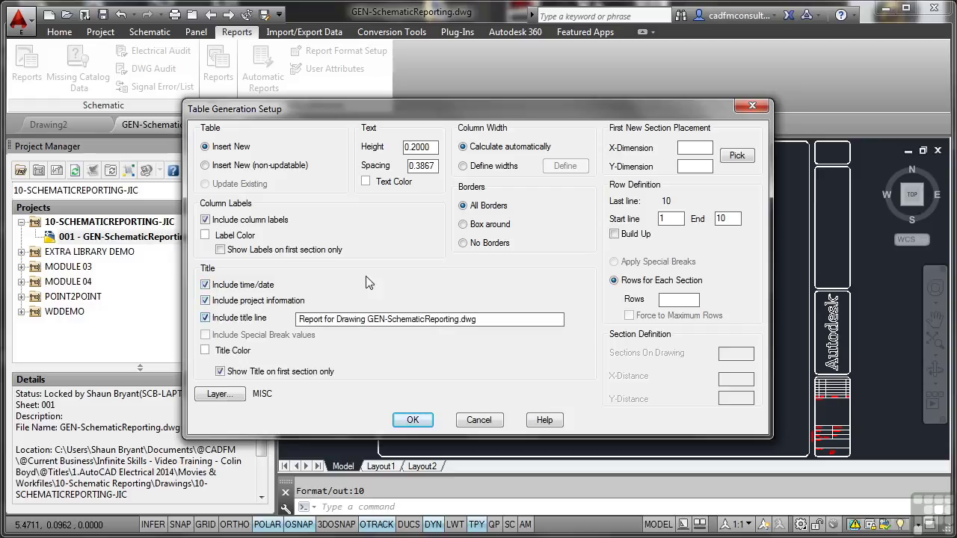
# - Make the table title red and place the table on layer MISC
pyautogui.click(205, 350)
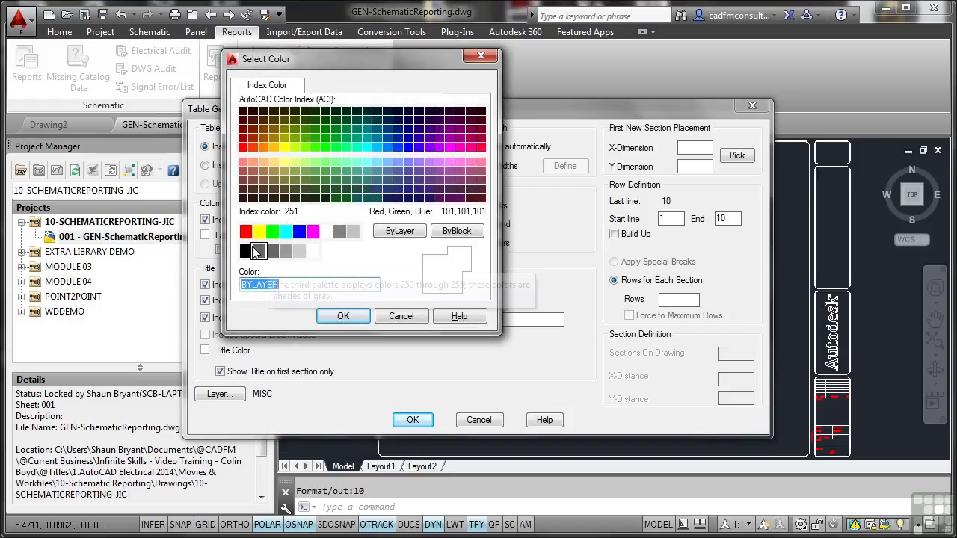
pyautogui.click(246, 232)
pyautogui.click(344, 315)
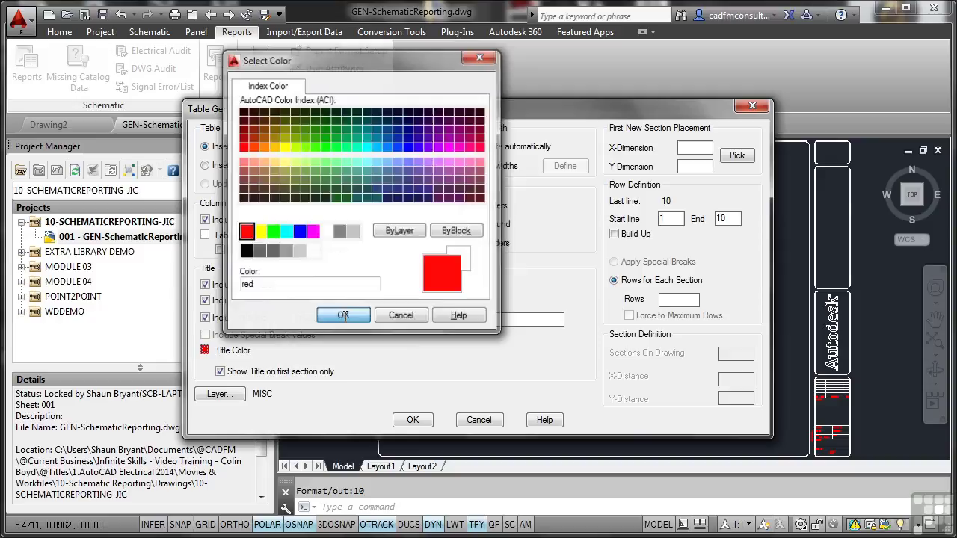
pyautogui.click(219, 394)
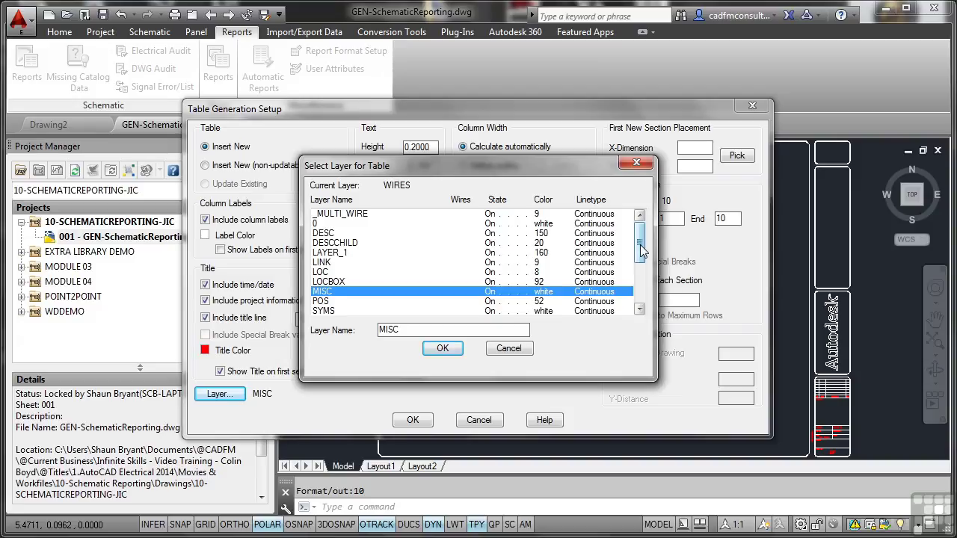
pyautogui.moveTo(641, 252)
pyautogui.mouseDown()
pyautogui.moveTo(645, 291)
pyautogui.moveTo(644, 245)
pyautogui.mouseUp()
pyautogui.click(441, 348)
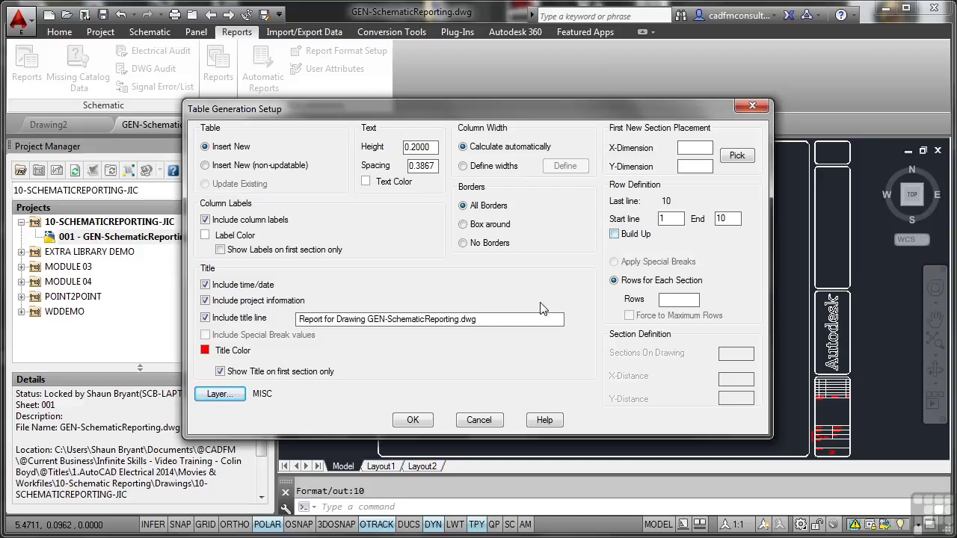
# - Insert the report table below the schematic ladder and close the Report Generator
pyautogui.click(429, 418)
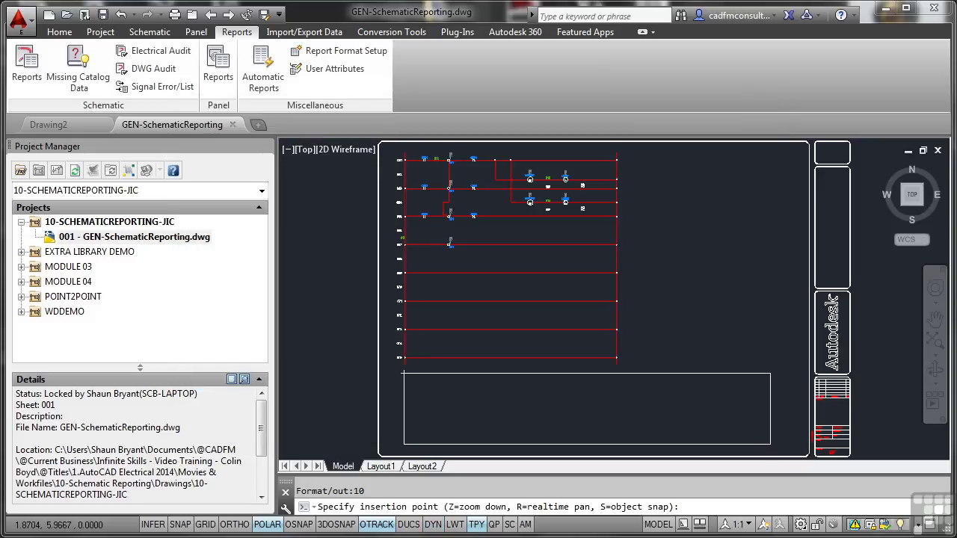
pyautogui.click(404, 373)
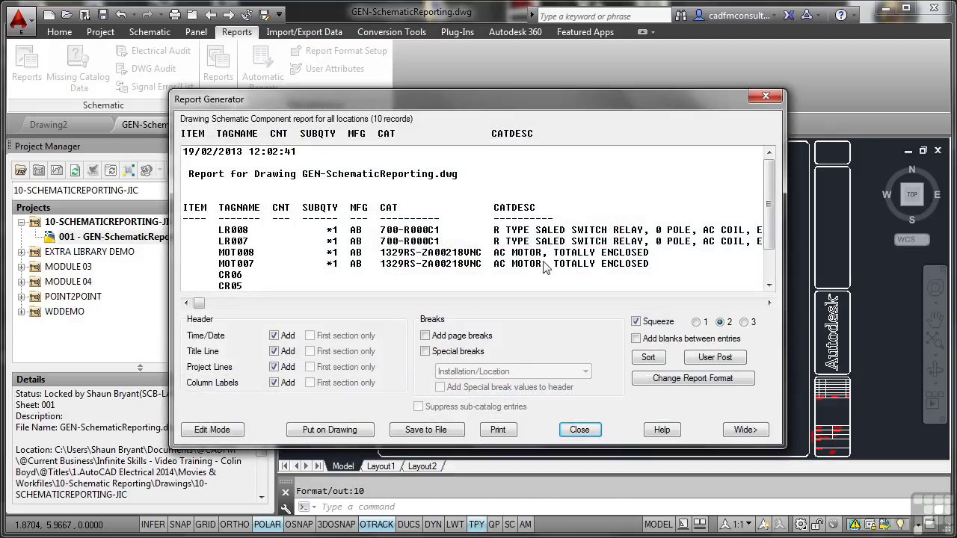
pyautogui.moveTo(587, 105); pyautogui.dragTo(600, 53)
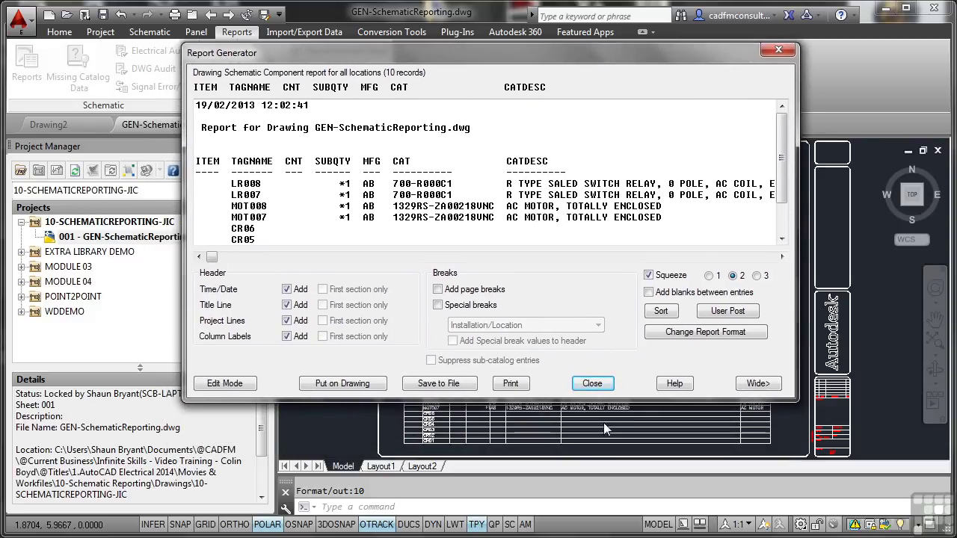
pyautogui.click(593, 385)
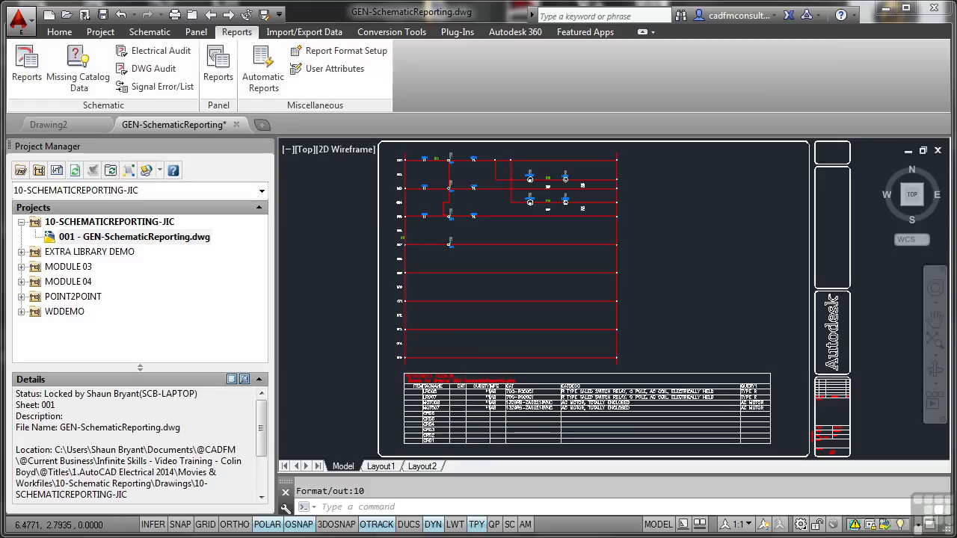
# - Zoom onto the report table with its red date and title, and window-select it
pyautogui.scroll(3, 477, 384)
pyautogui.scroll(2, 477, 373)
pyautogui.moveTo(477, 373); pyautogui.dragTo(613, 300, button='middle')
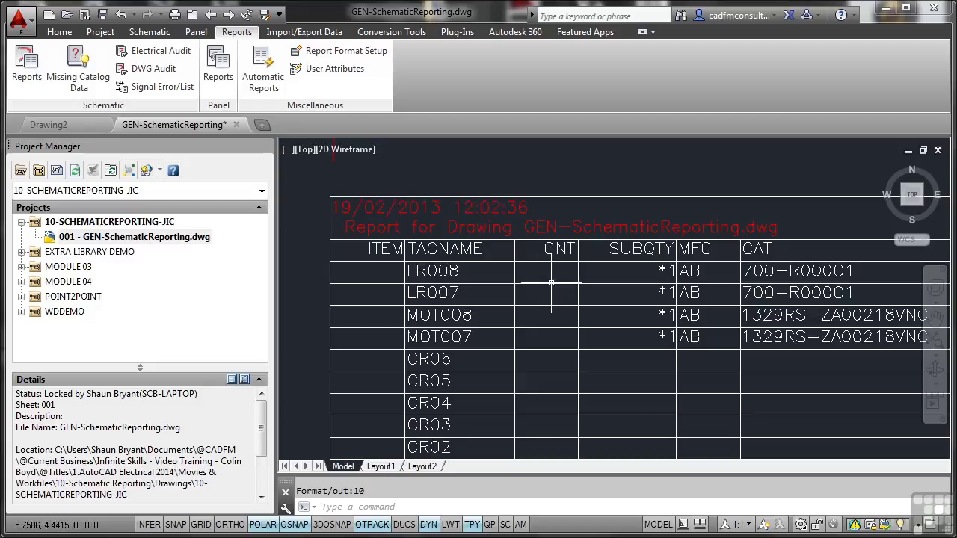
pyautogui.scroll(-1, 563, 295)
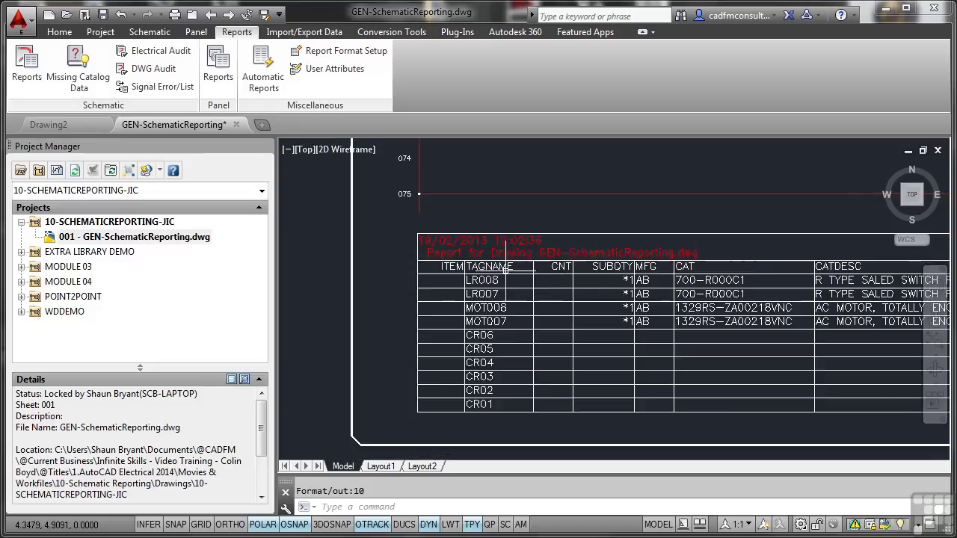
pyautogui.click(470, 203)
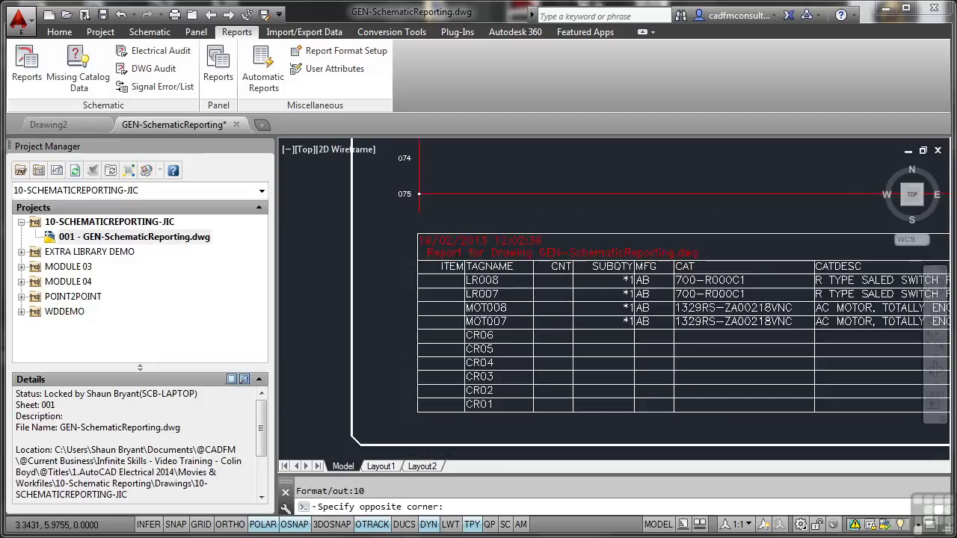
pyautogui.click(469, 233)
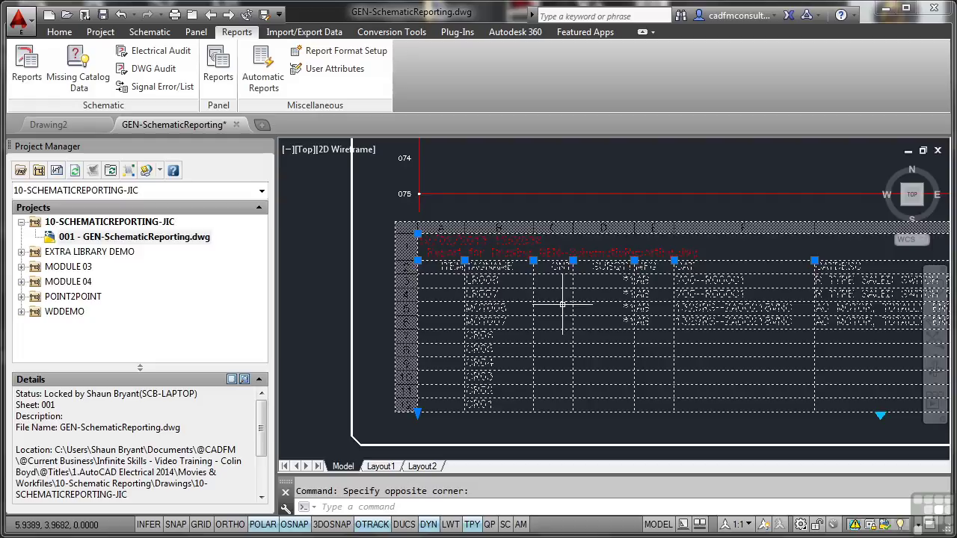
pyautogui.rightClick(550, 238)
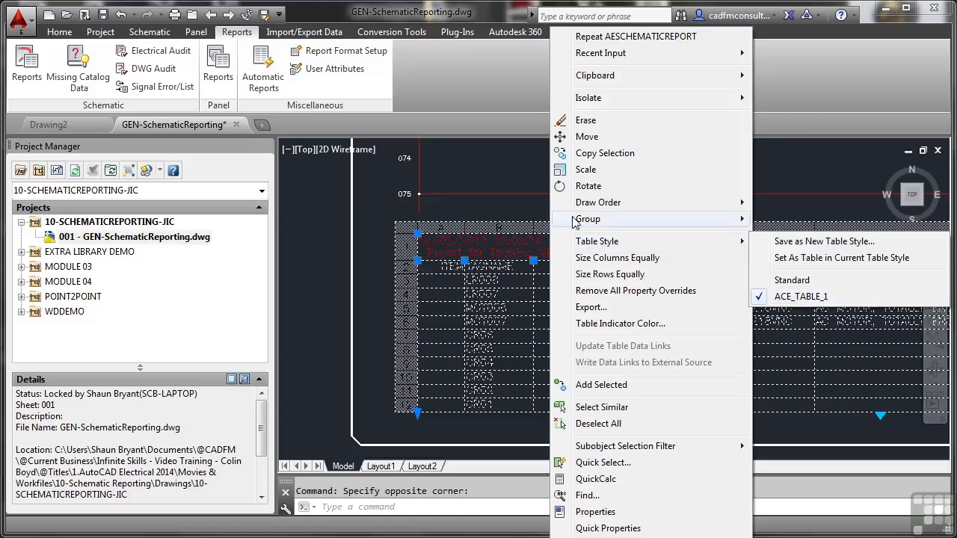
pyautogui.click(525, 204)
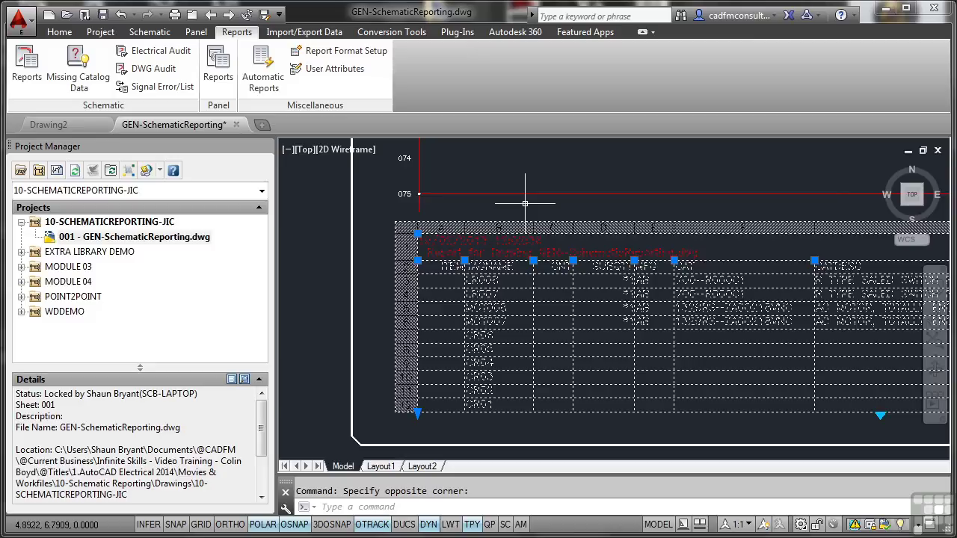
pyautogui.press('Escape')
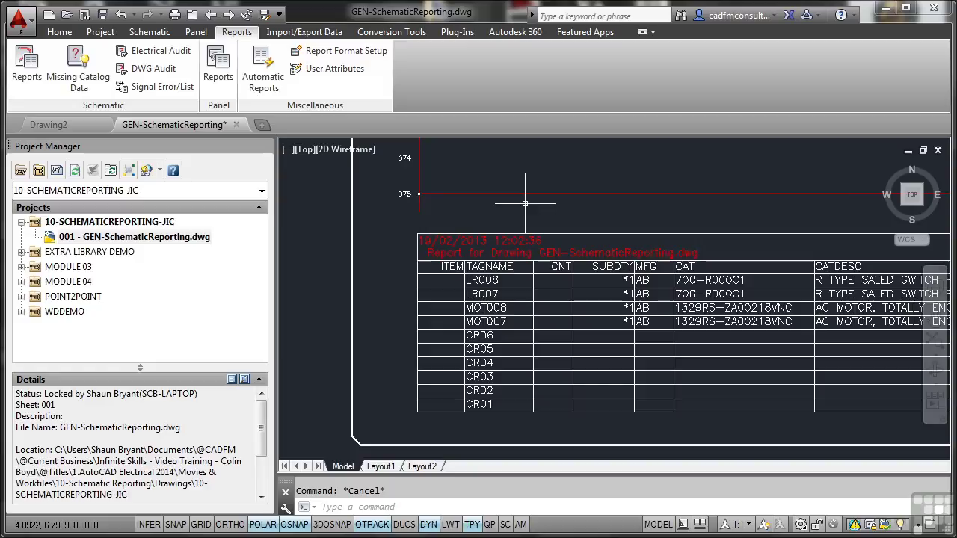
# - Zoom to extents to show the full sheet with the report table beneath the ladder
pyautogui.middleClick(525, 203)
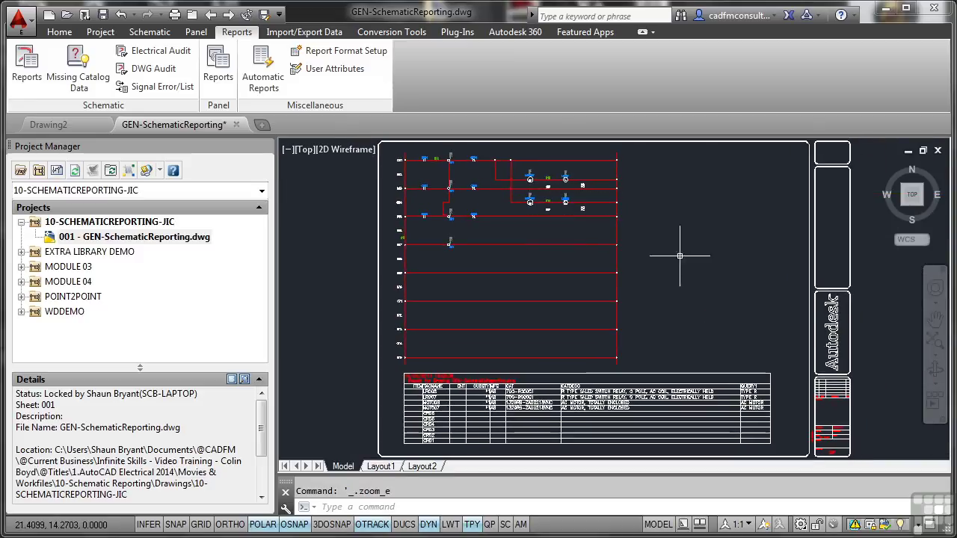